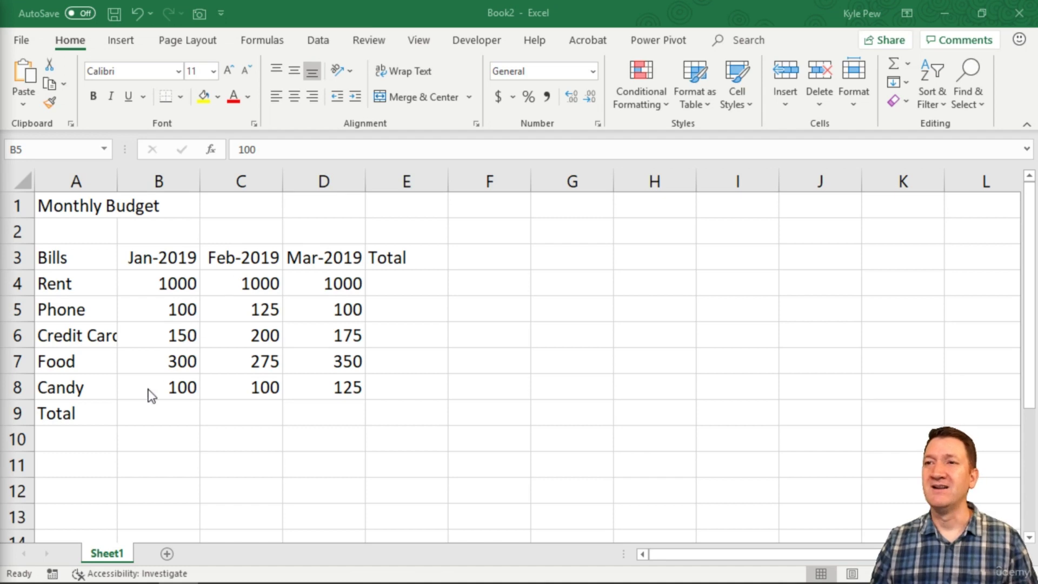
Step: In the Jan-2019 total cell B9, type the hard-coded formula =1000+100+150+300+100
left_click(144, 413)
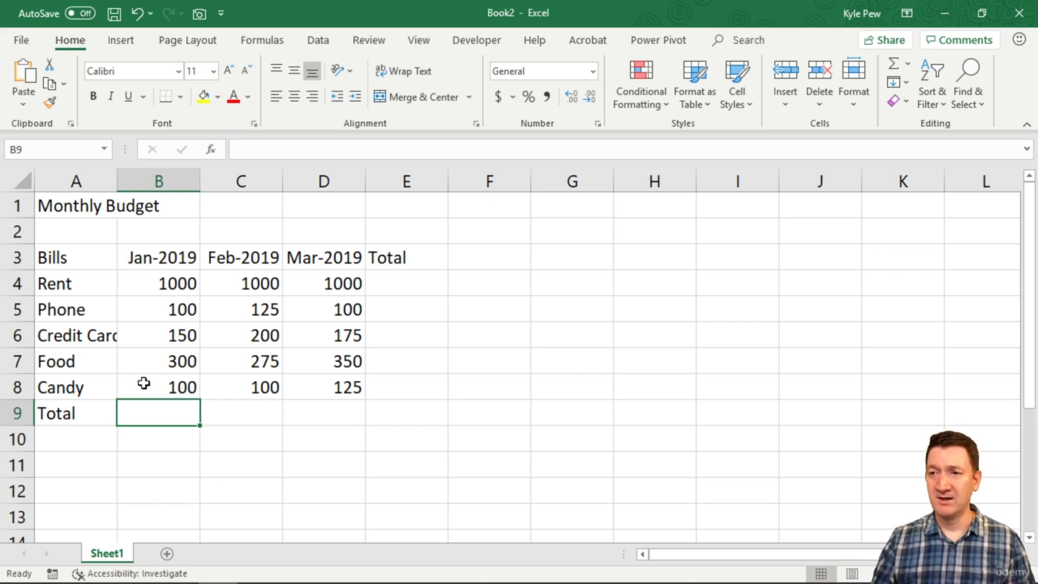
left_click(243, 411)
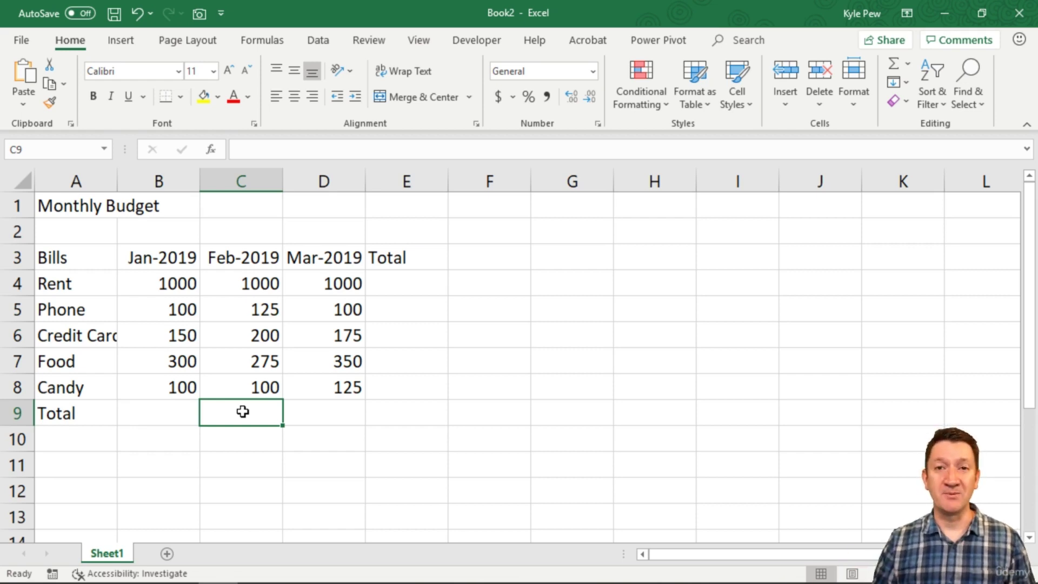
left_click(135, 419)
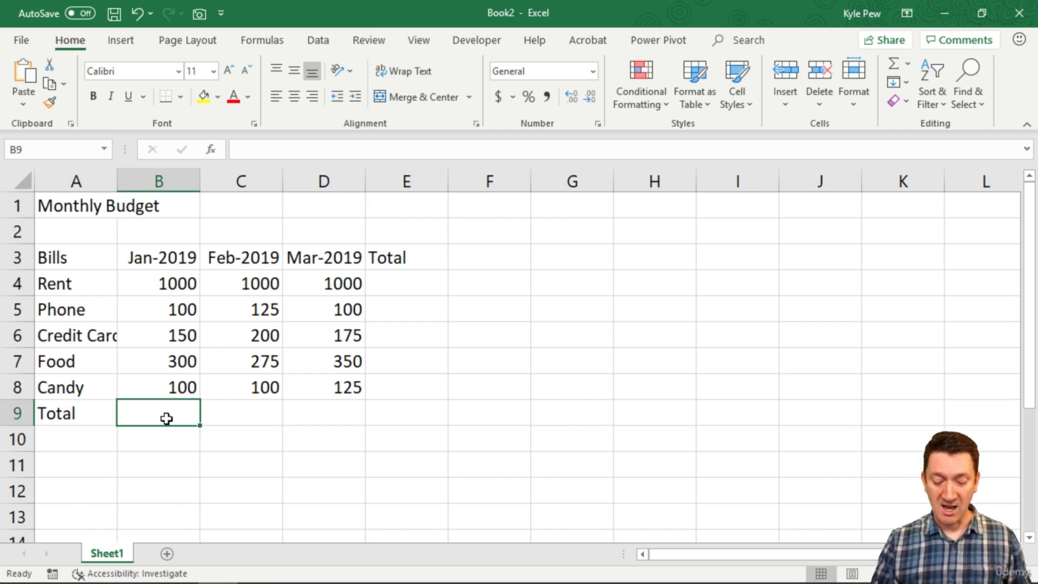
double_click(167, 419)
type("=")
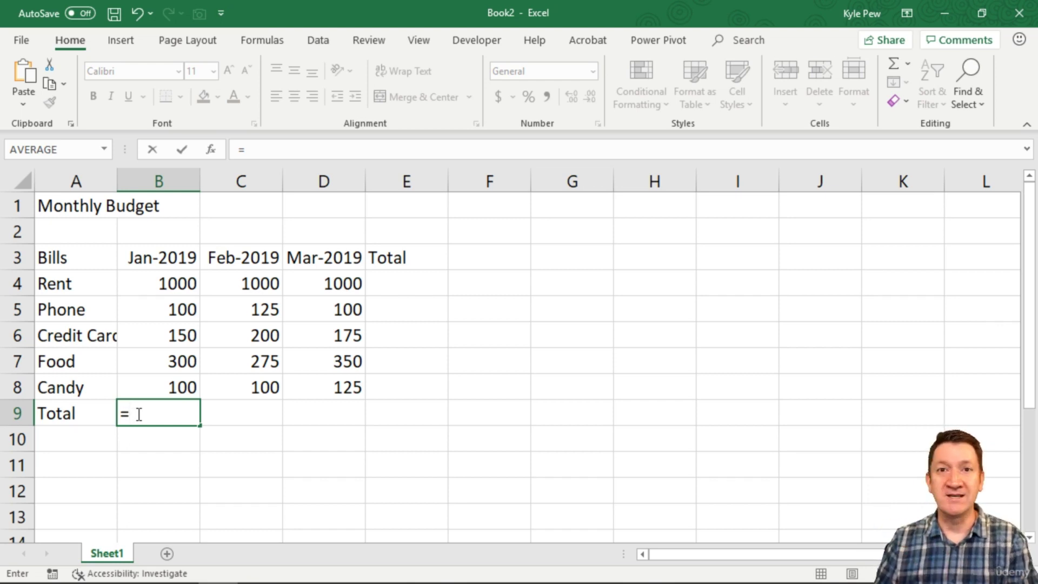
type("1000")
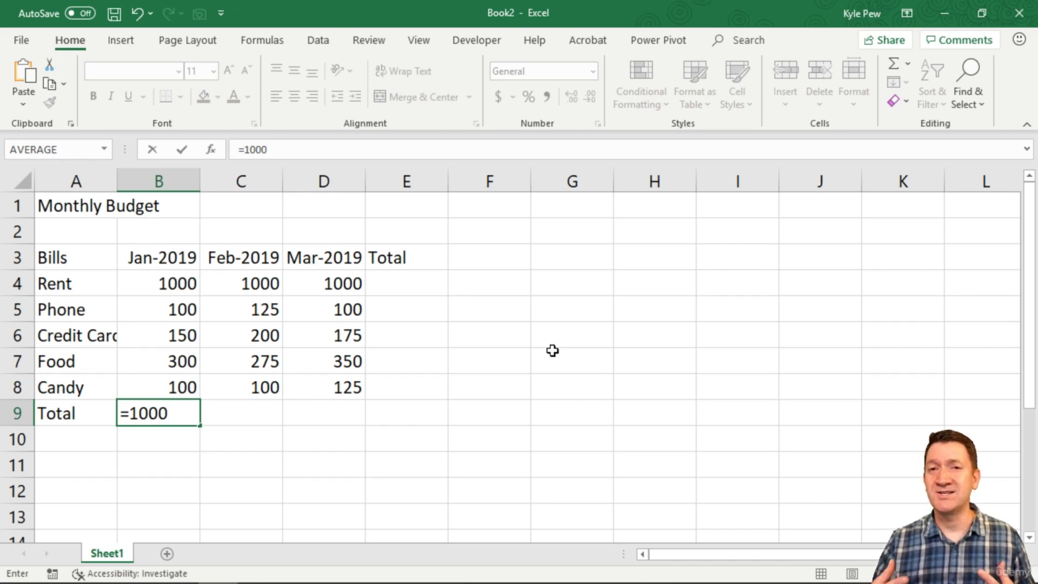
type("+")
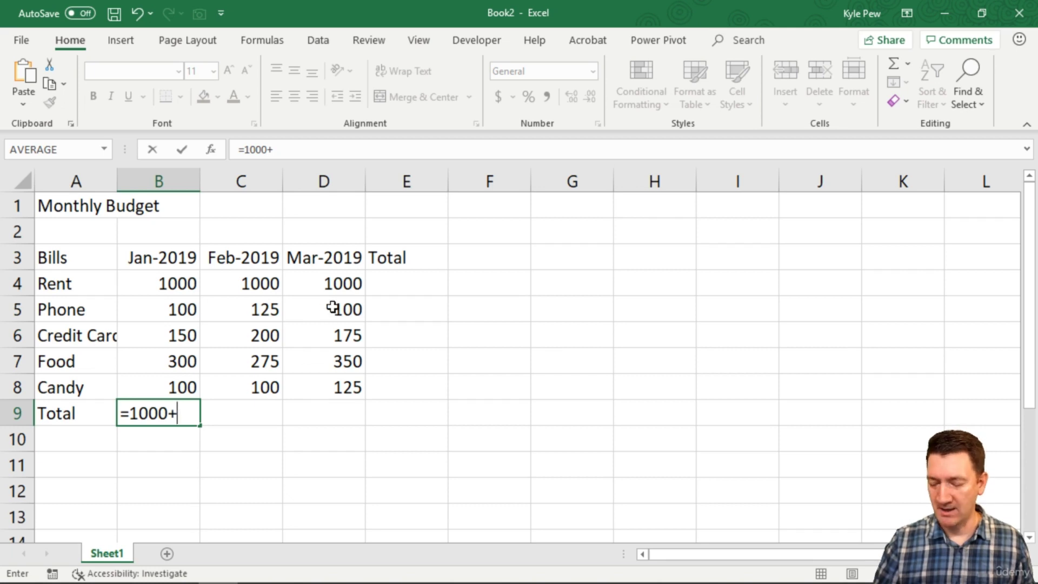
type("100+")
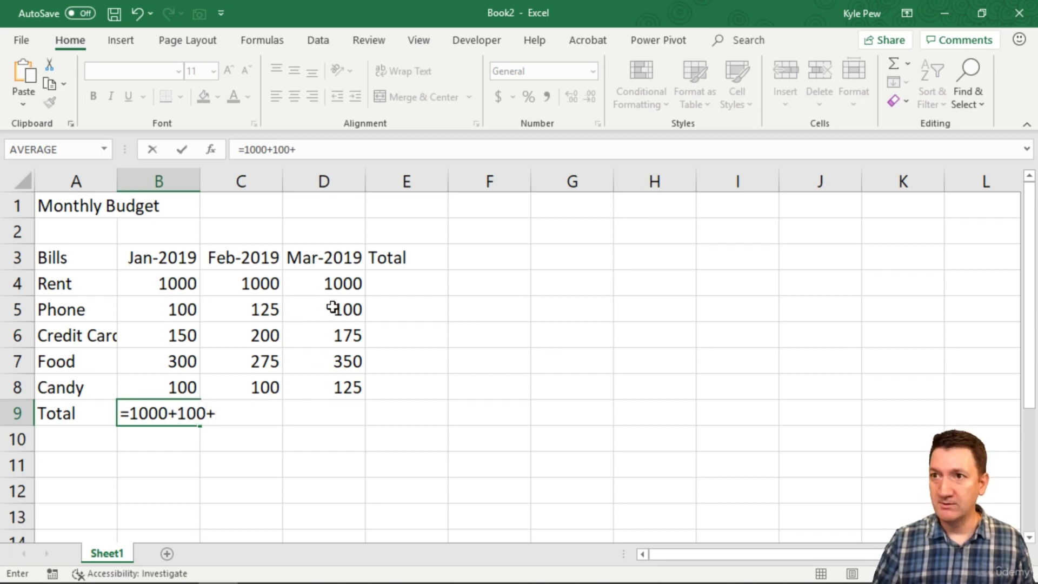
type("150+300+")
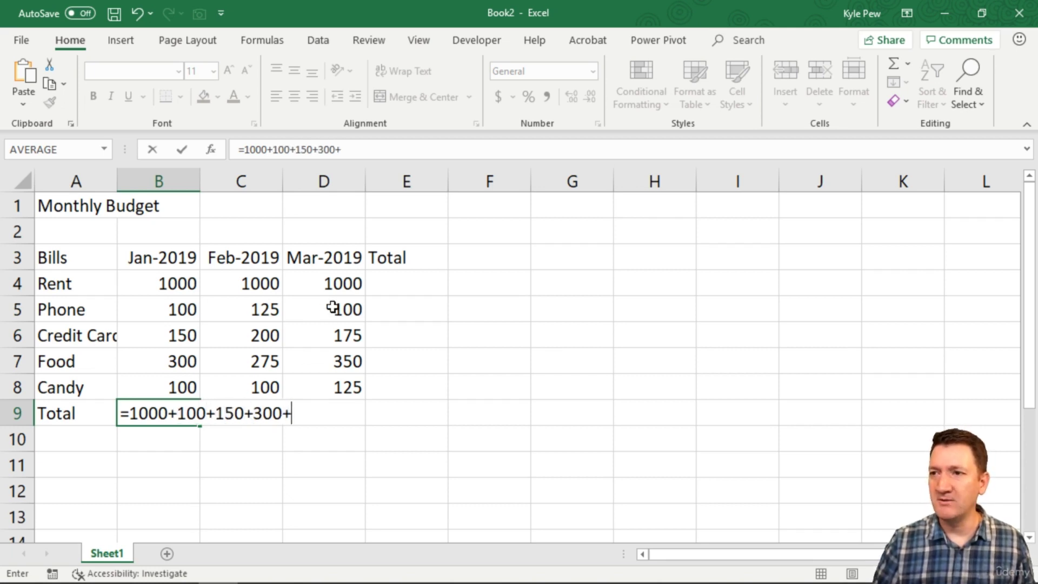
type("100")
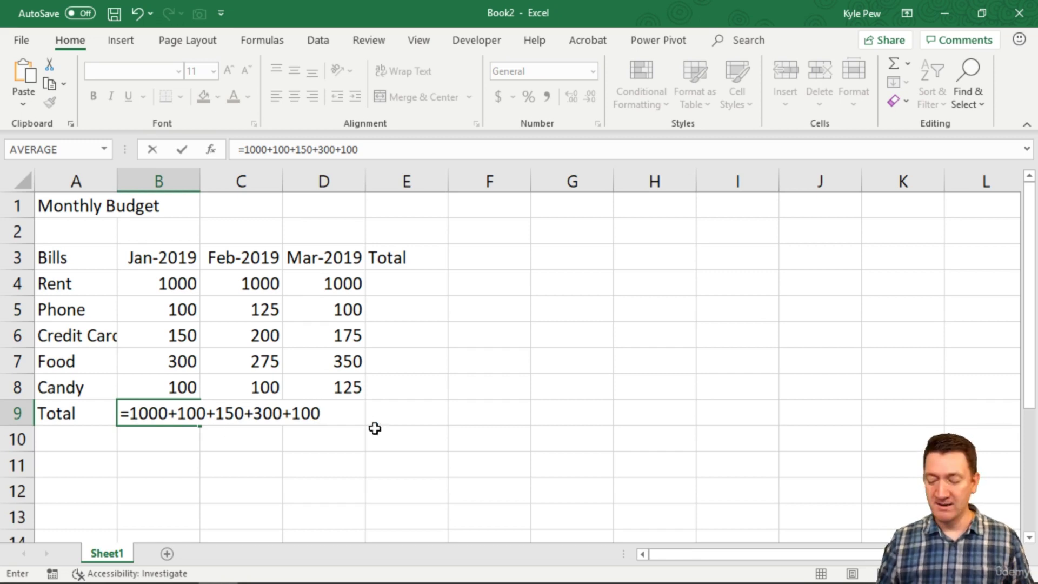
Step: Commit the B9 formula to get 1650, then reselect B9 to view its formula
key("Return")
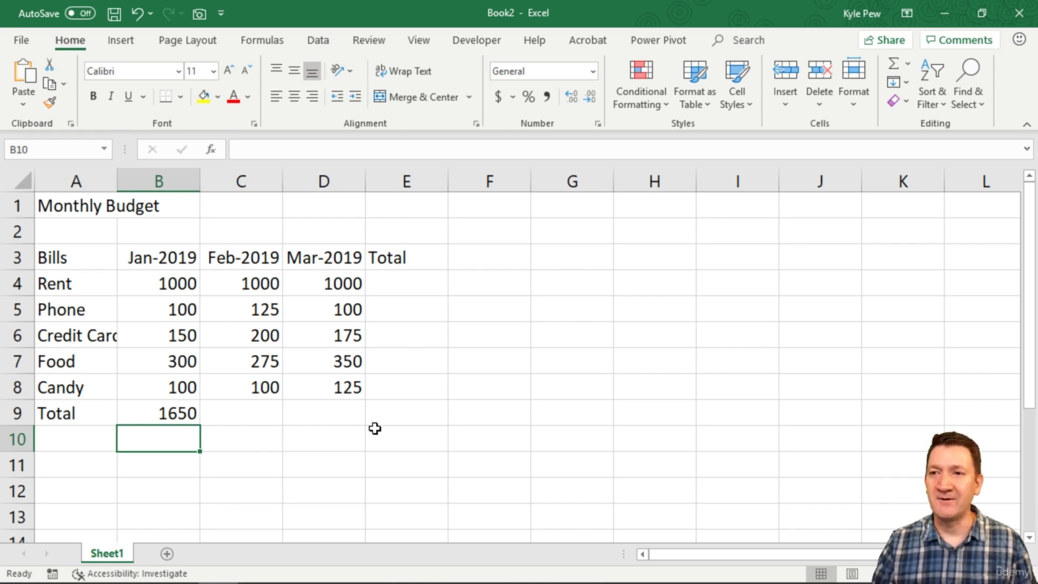
left_click(178, 413)
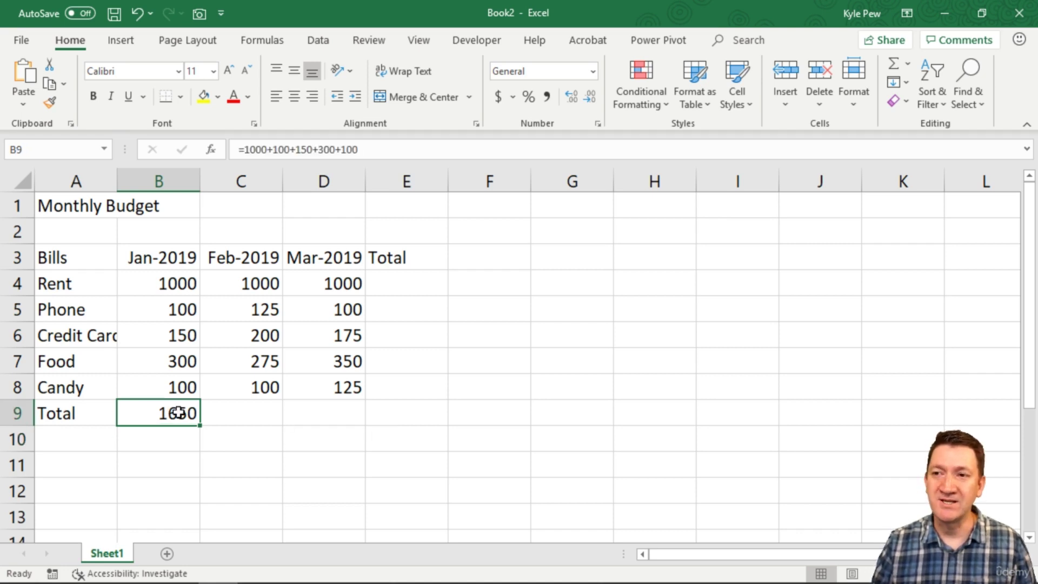
double_click(178, 413)
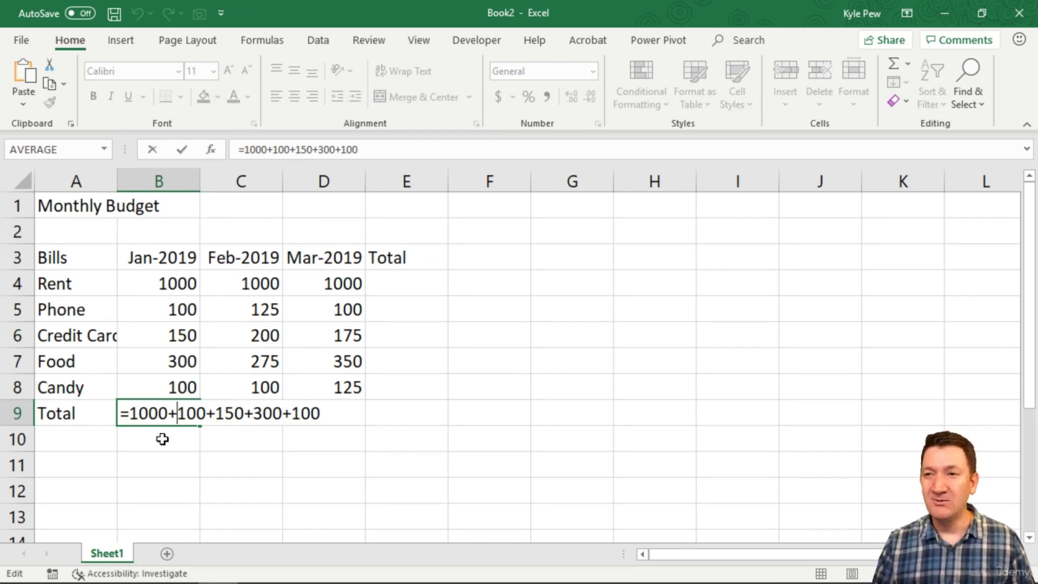
left_click(171, 413)
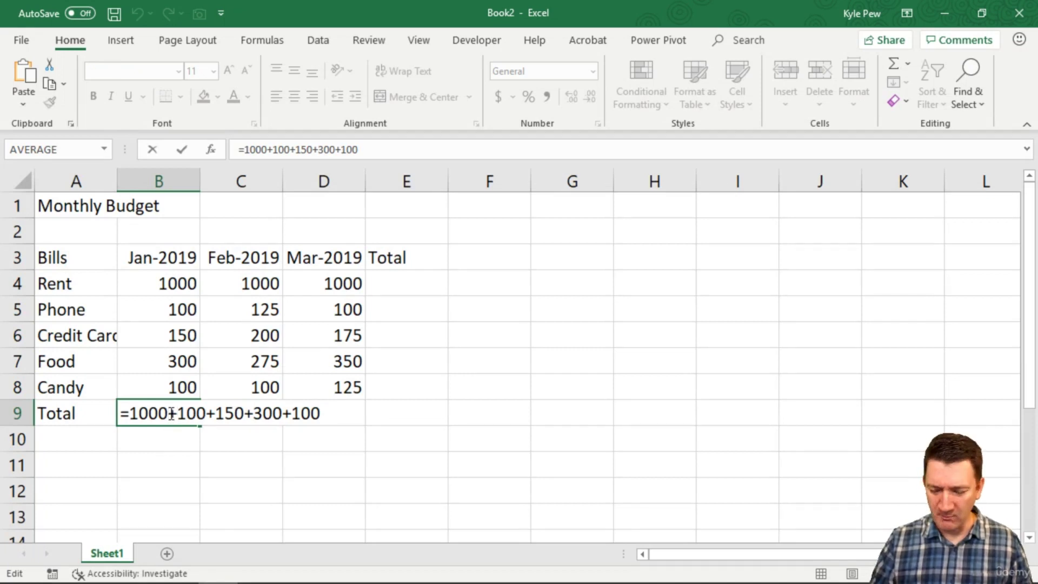
type("0")
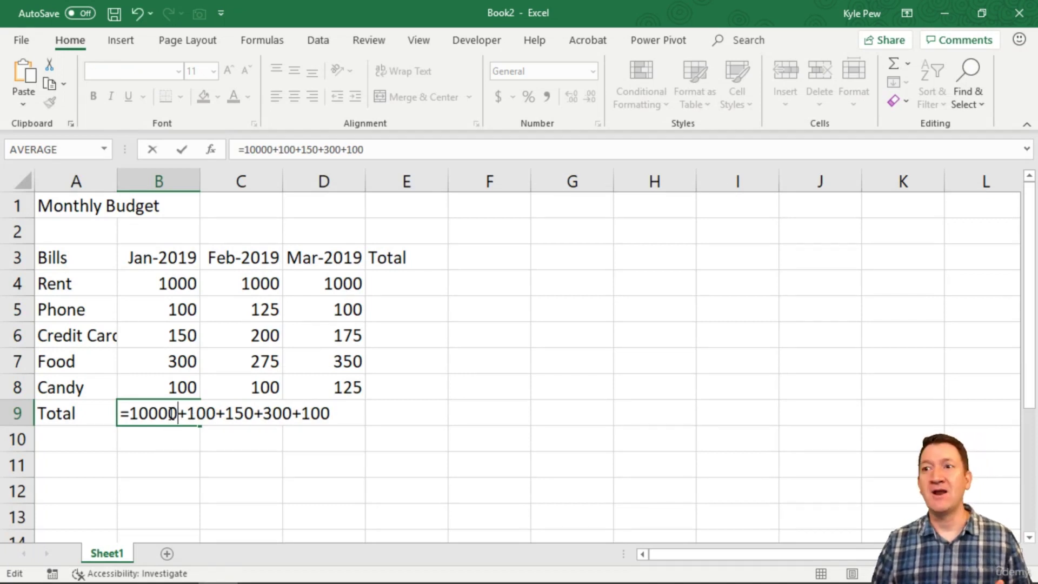
key("Return")
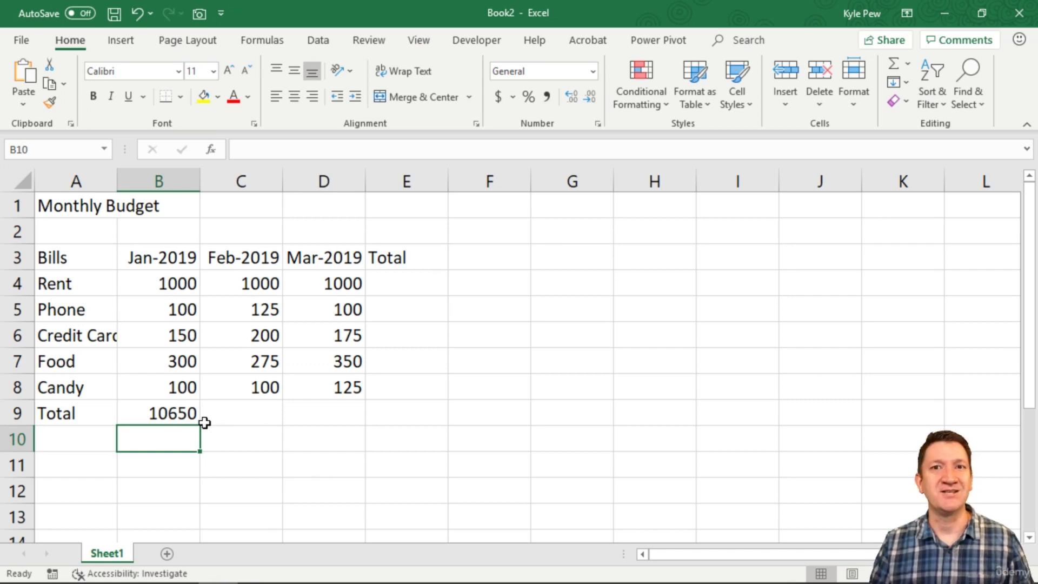
double_click(186, 417)
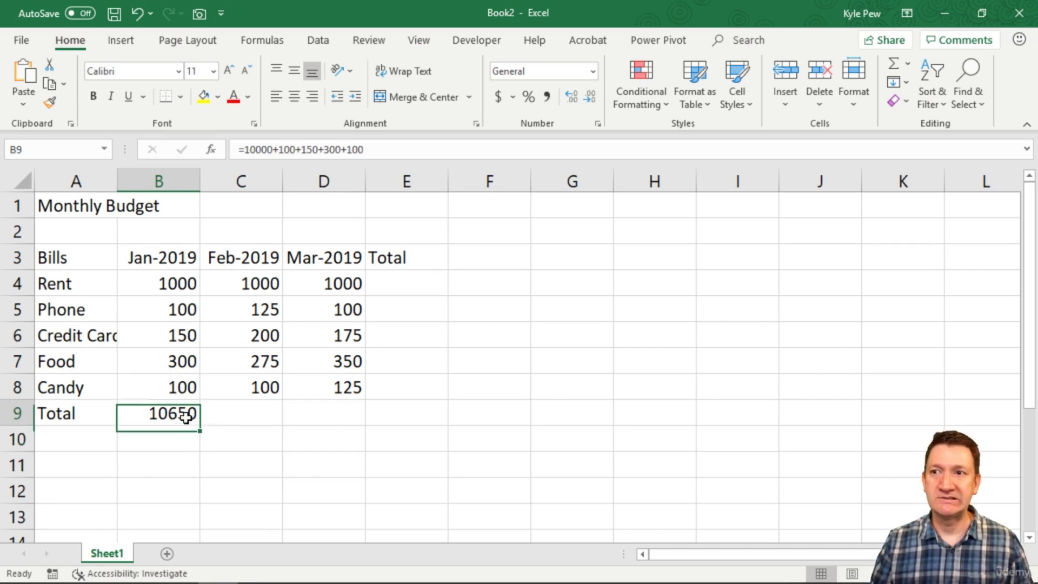
left_click(169, 413)
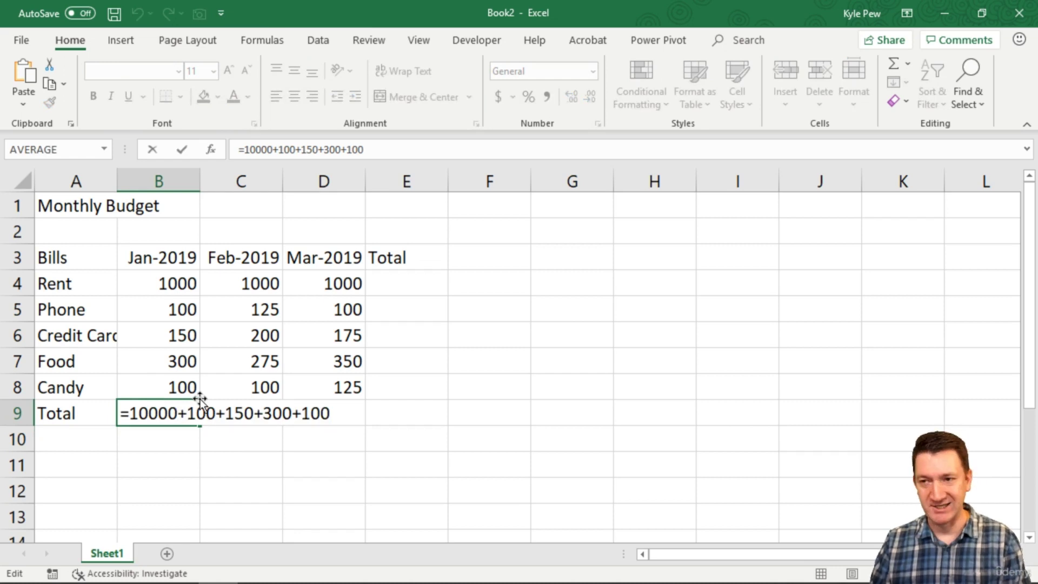
key("BackSpace")
key("Return")
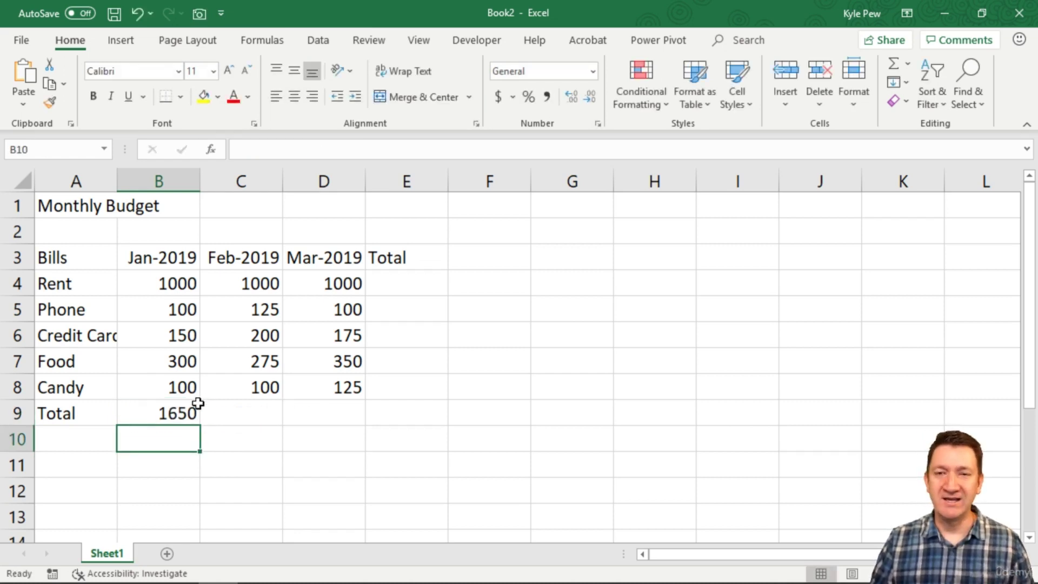
double_click(185, 409)
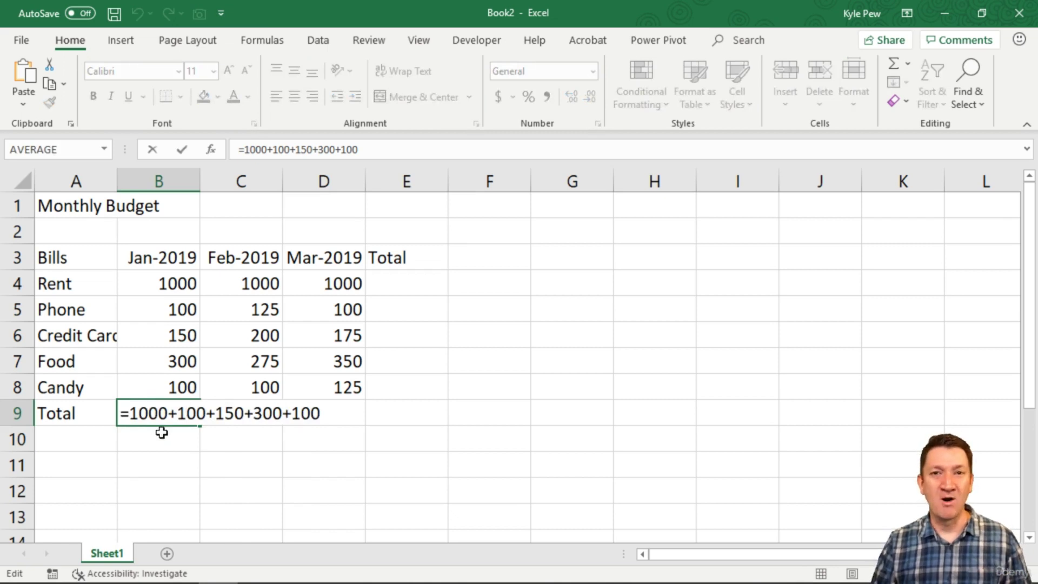
Step: Change the Jan-2019 Phone amount in B5 to 125 and compare it with the unchanged B9 total
key("Return")
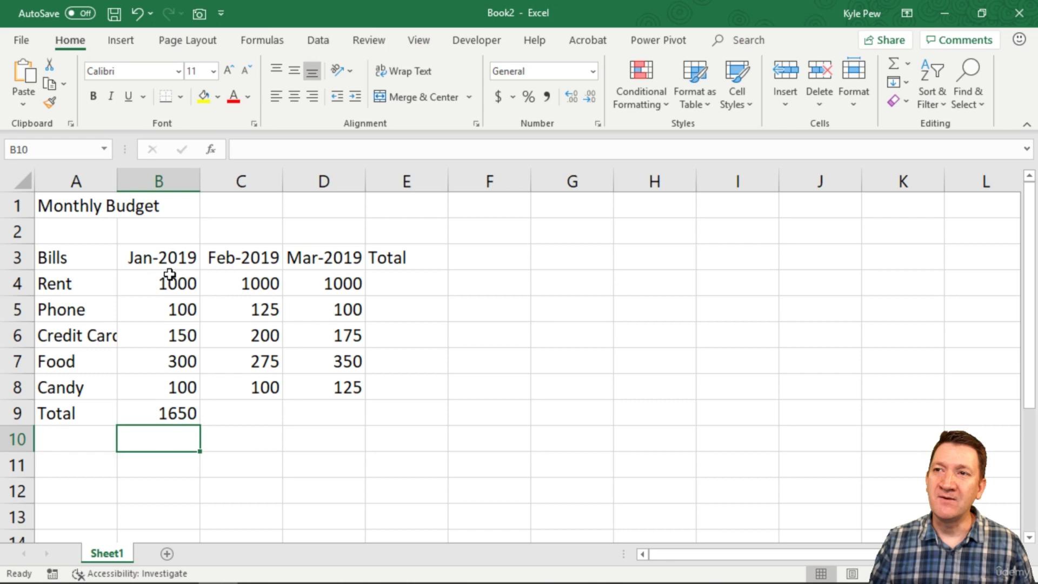
left_click_drag(167, 278, 165, 385)
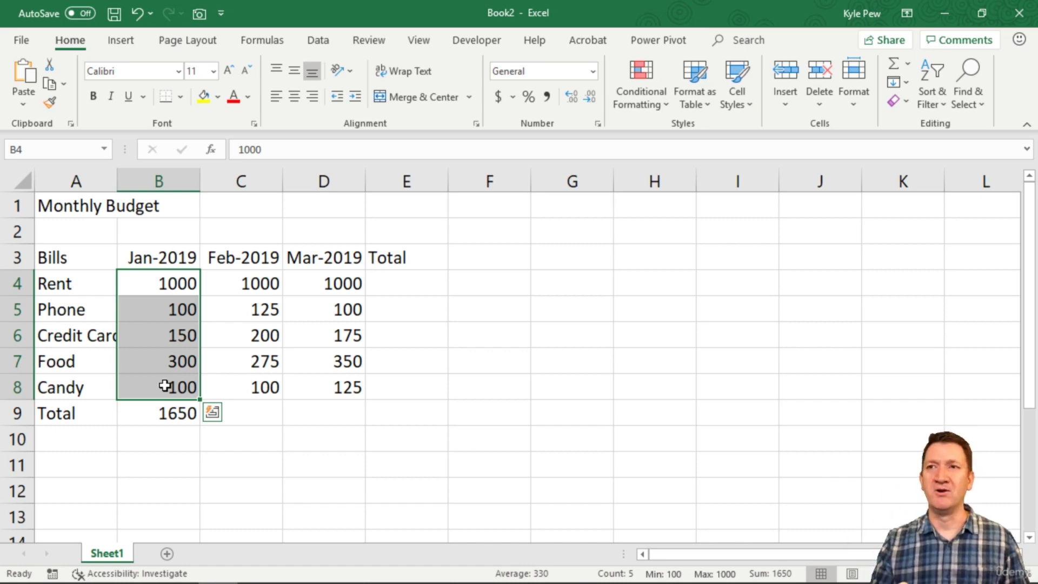
left_click(169, 308)
type("1250")
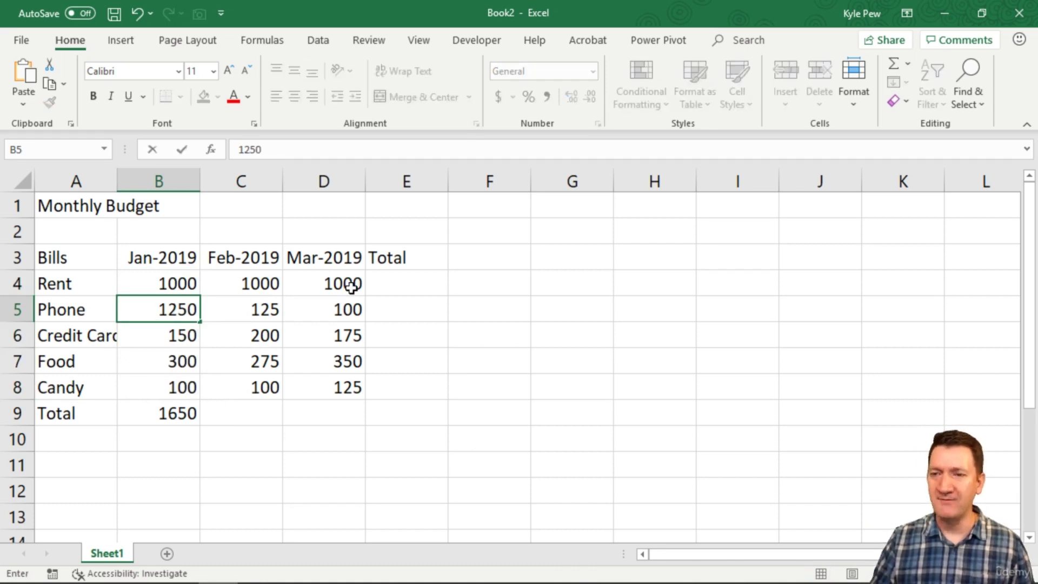
key("BackSpace")
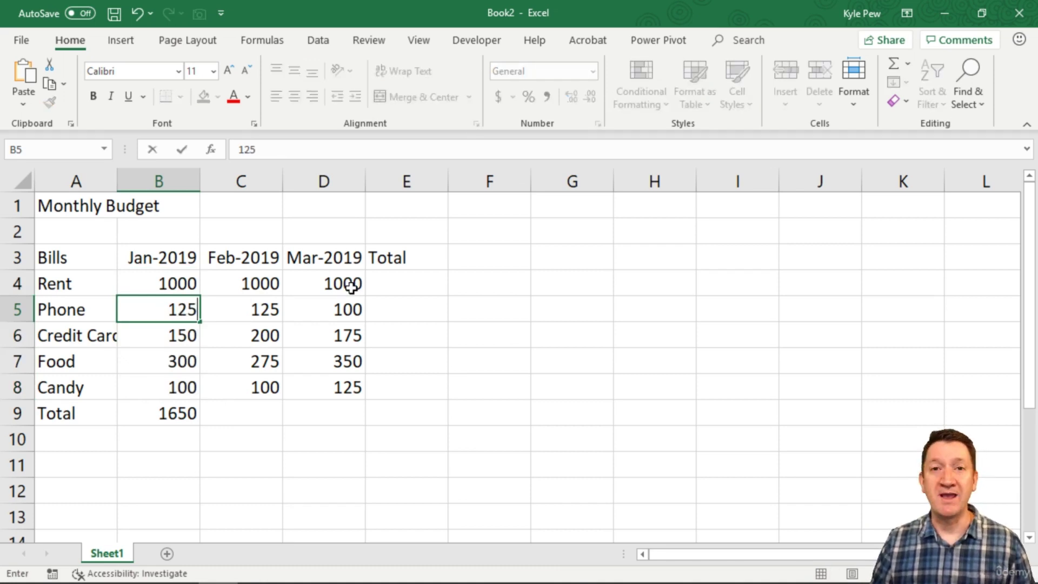
key("Return")
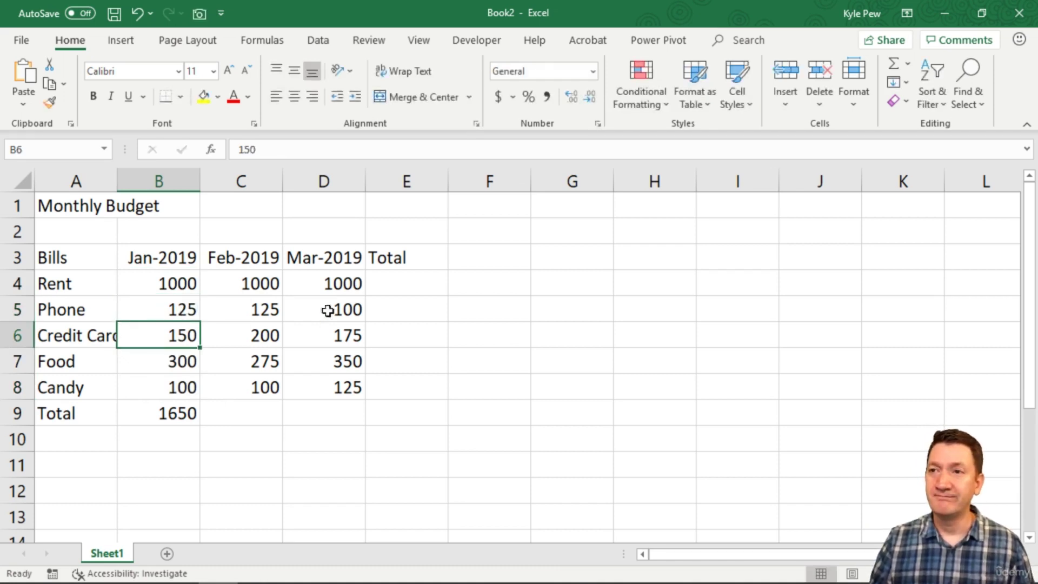
left_click(144, 305)
left_click(186, 414, "ctrl")
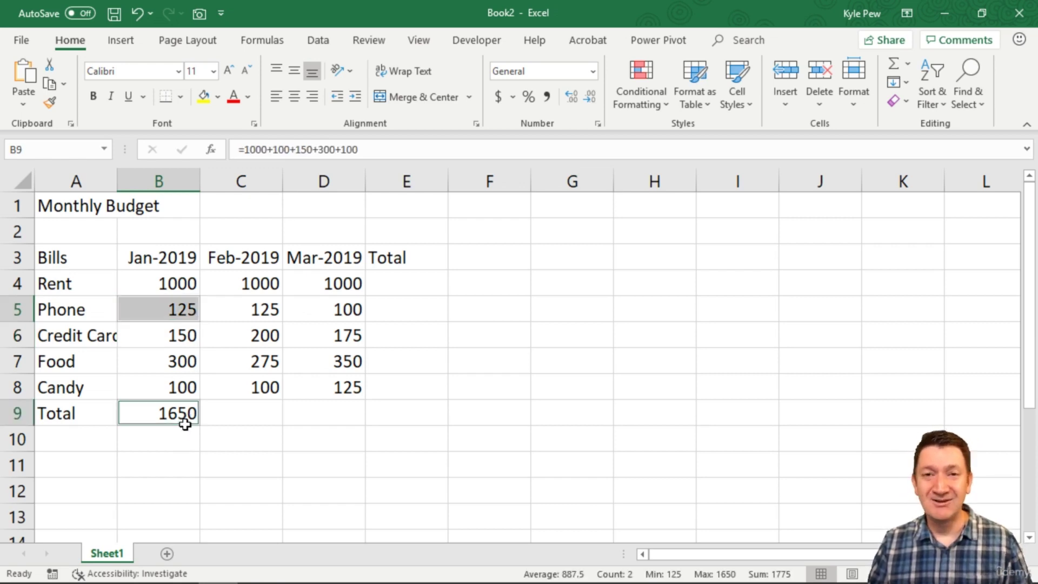
Step: Edit the B9 formula's phone figure to 125, making the total 1675
double_click(184, 419)
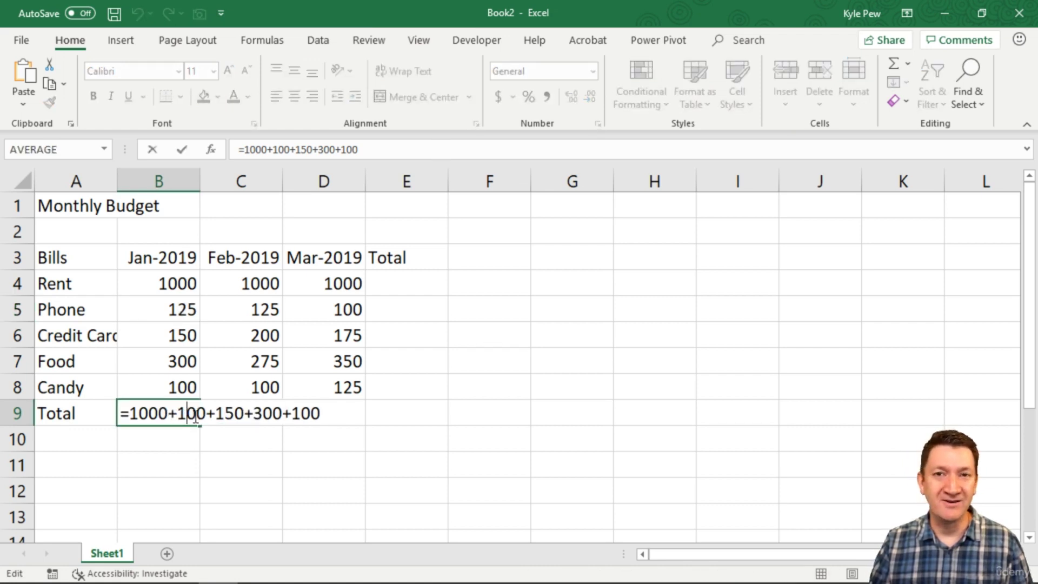
left_click_drag(187, 414, 206, 414)
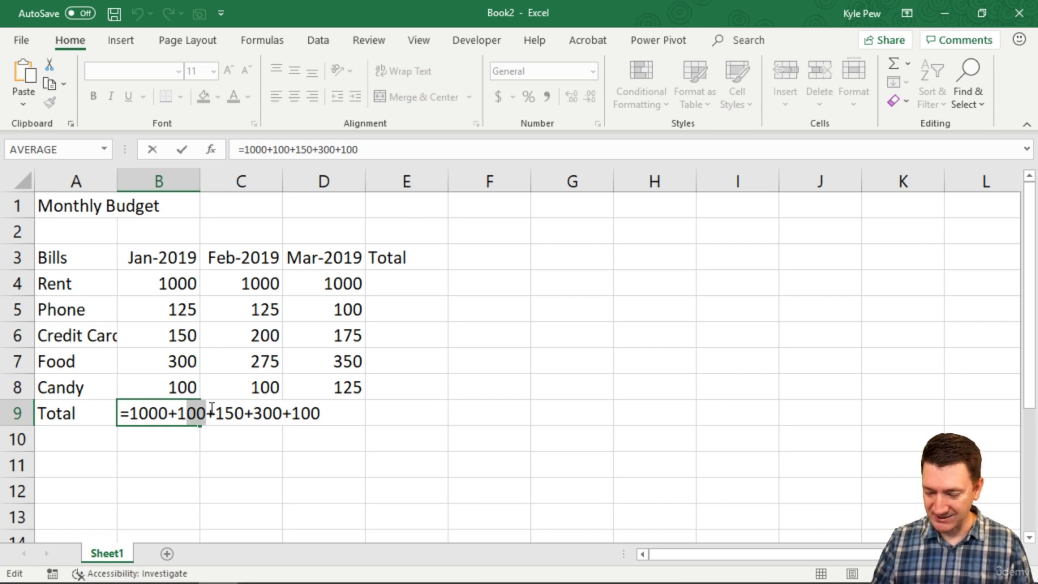
type("25")
key("Return")
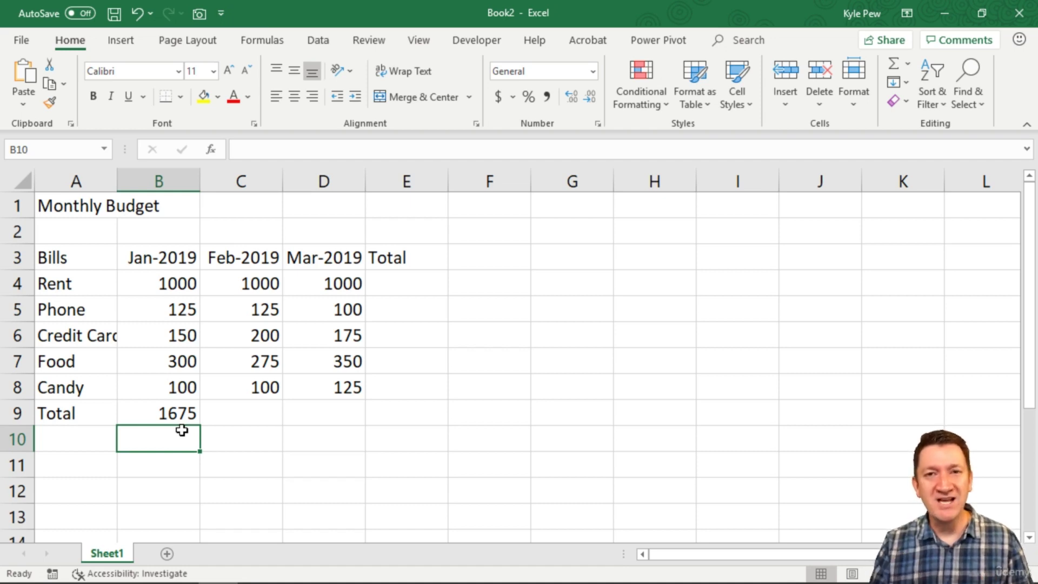
Step: Set Phone in B5 to 100 and check that B9 still shows 1675
left_click(179, 304)
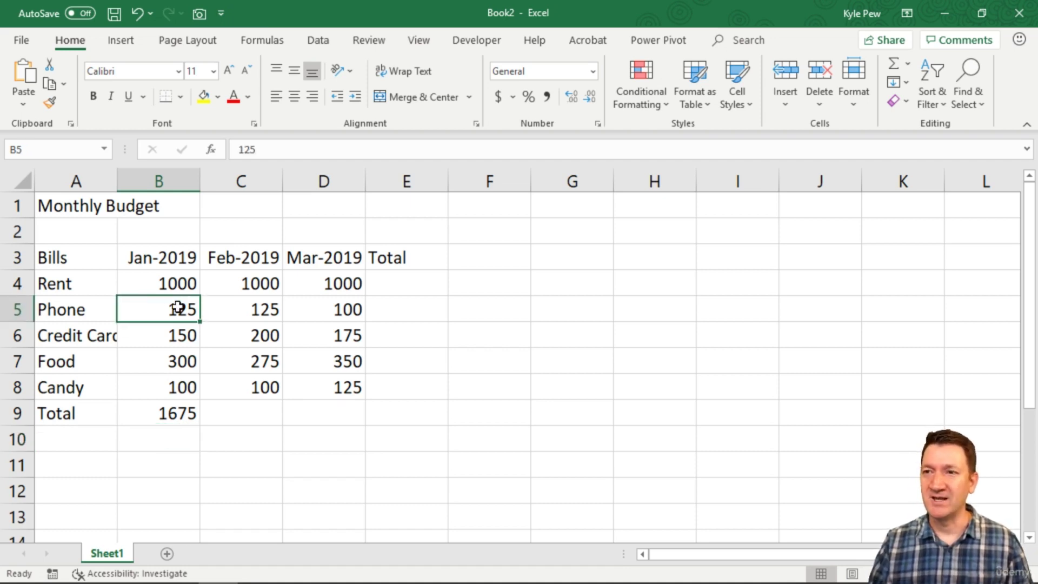
type("100")
left_click(173, 413)
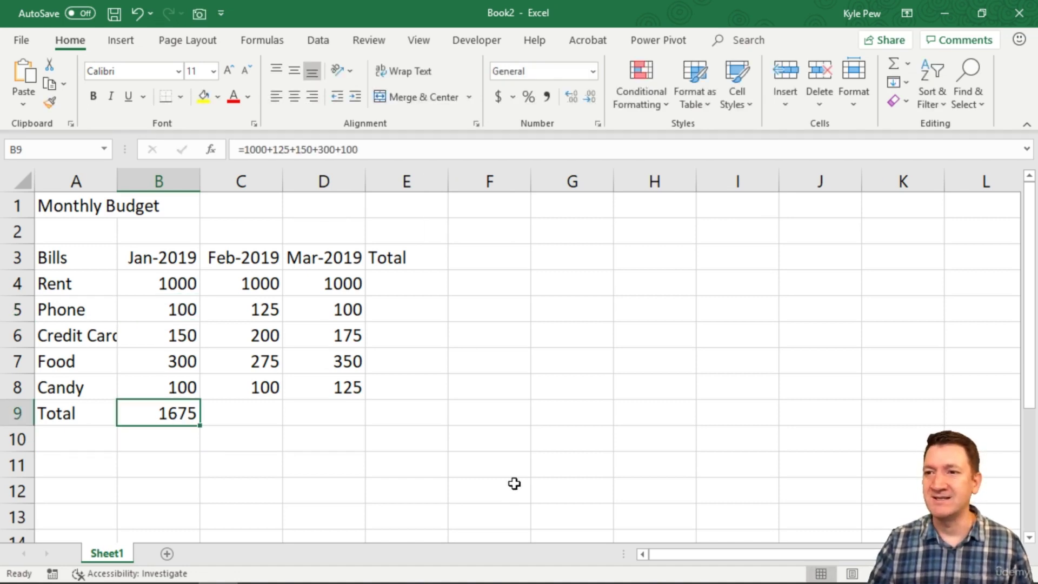
Step: Replace B9's typed numbers with =B4+B5+B6+B7+B8, giving a total of 1650
key("Delete")
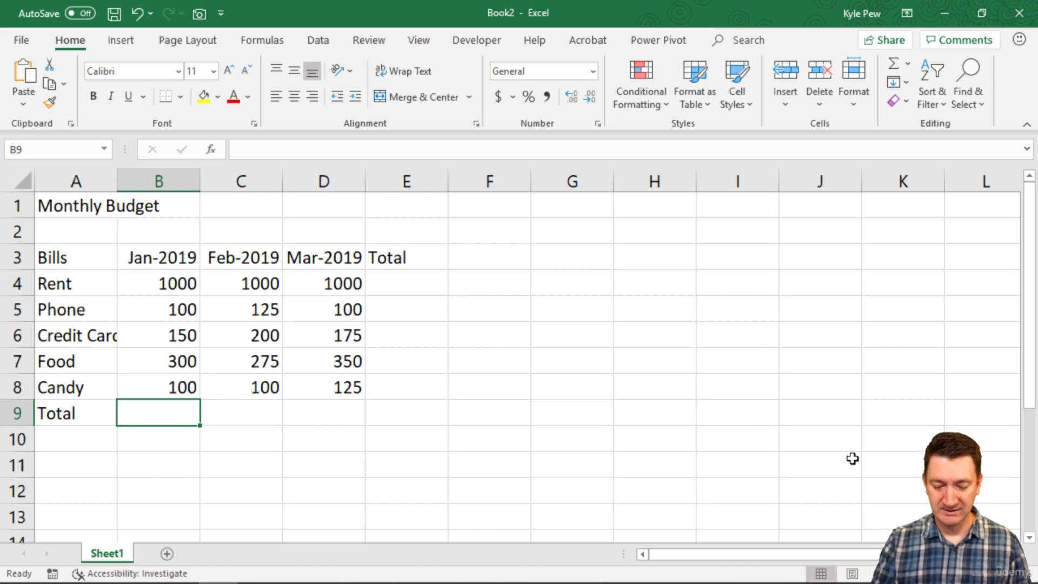
type("=")
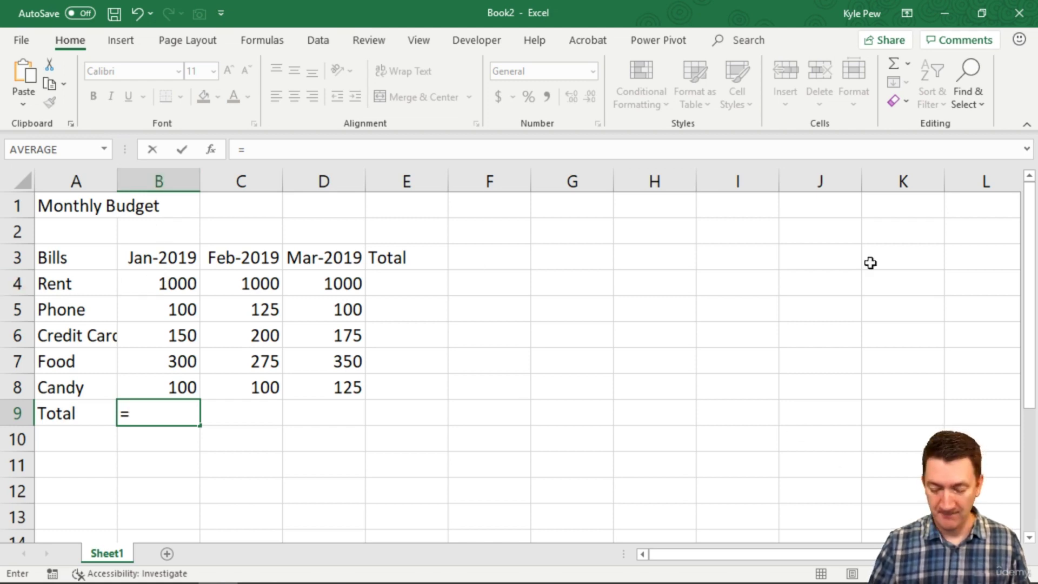
type("B4")
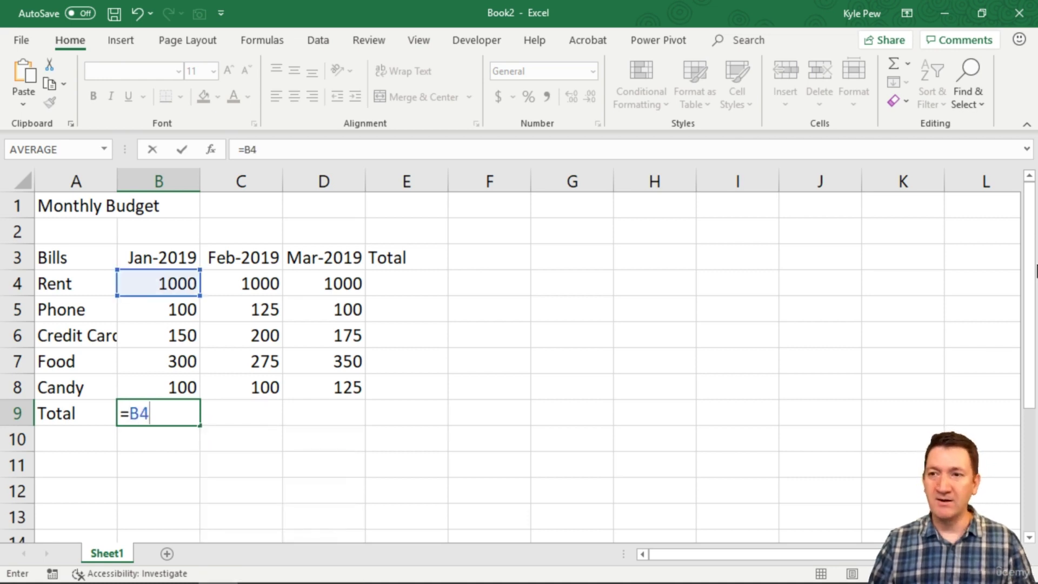
type("+B")
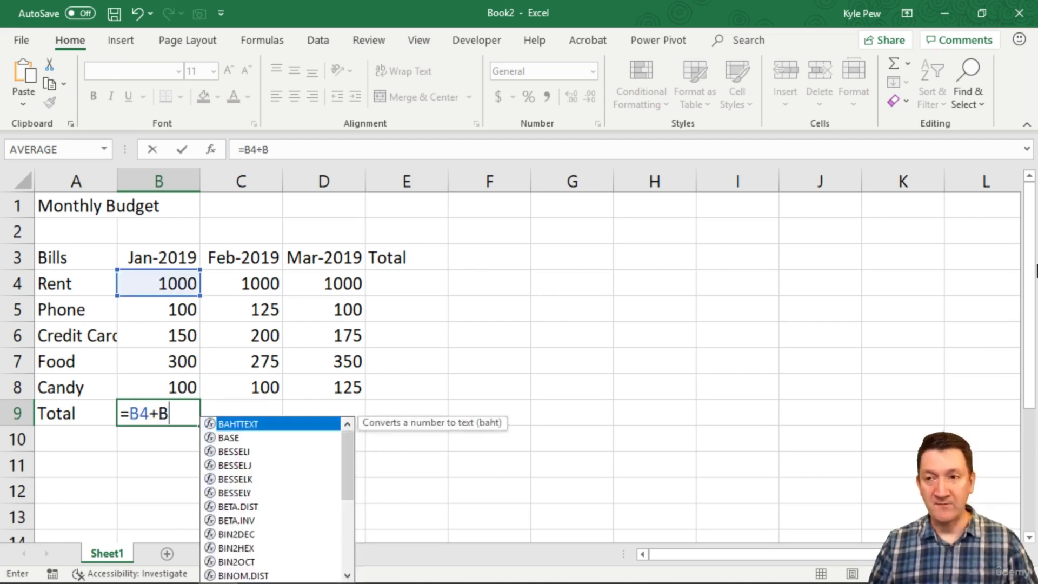
type("5+B6")
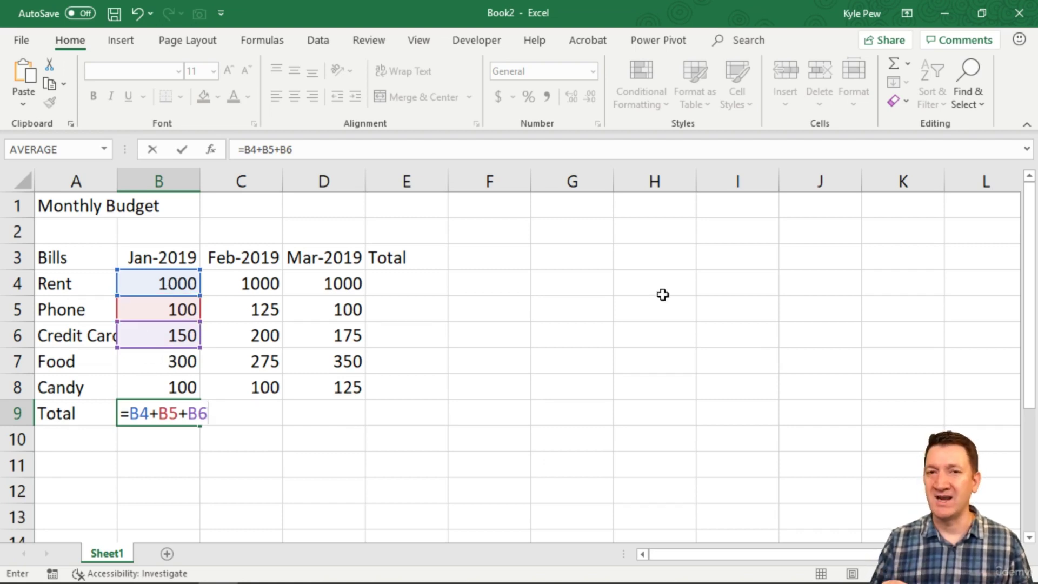
type("+B")
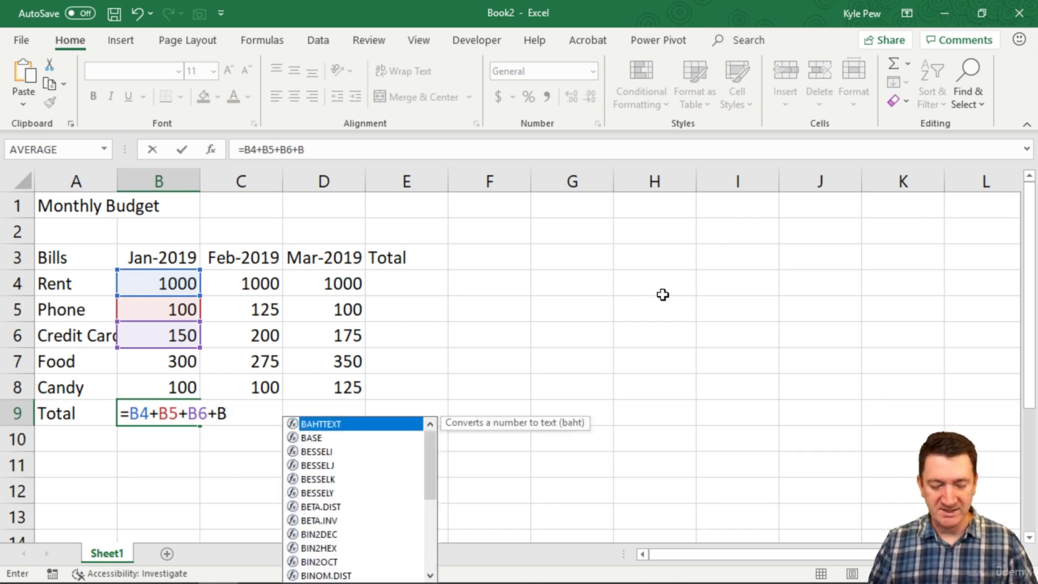
type("7+B8")
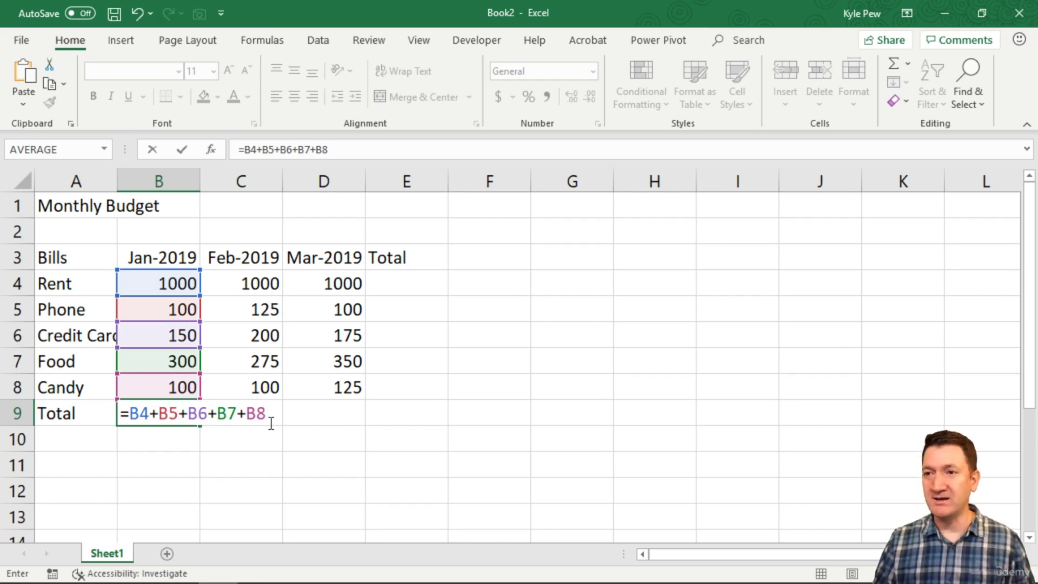
key("Return")
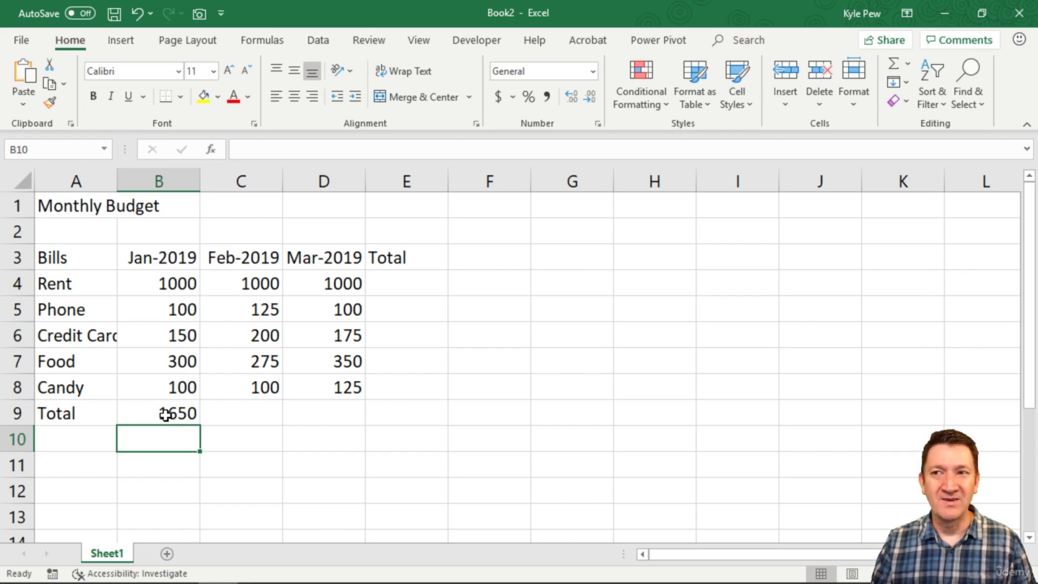
Step: Set Phone in B5 back to 125 and review B9's formula, now recalculated to 1675
left_click(167, 306)
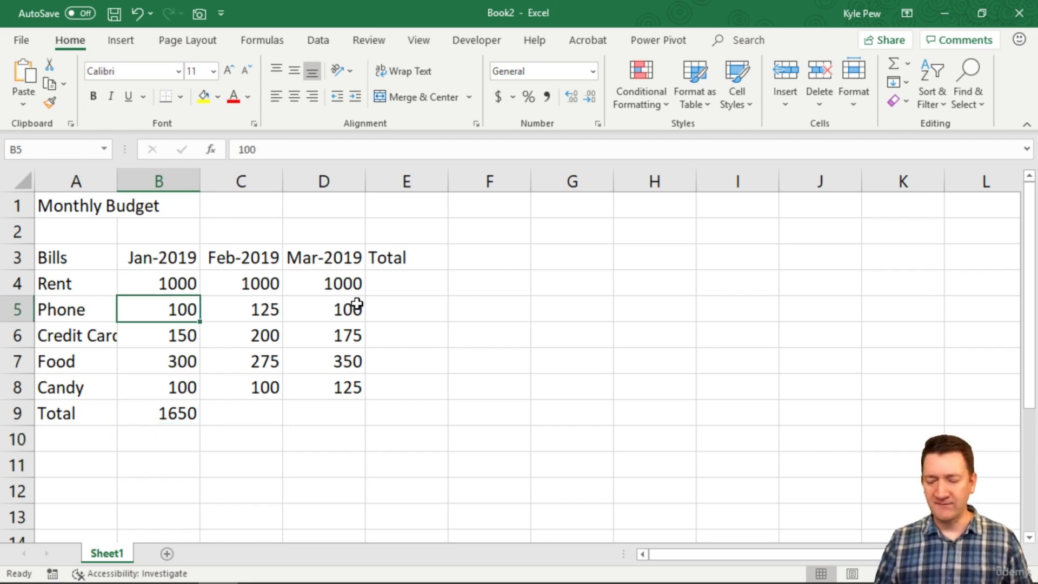
type("125")
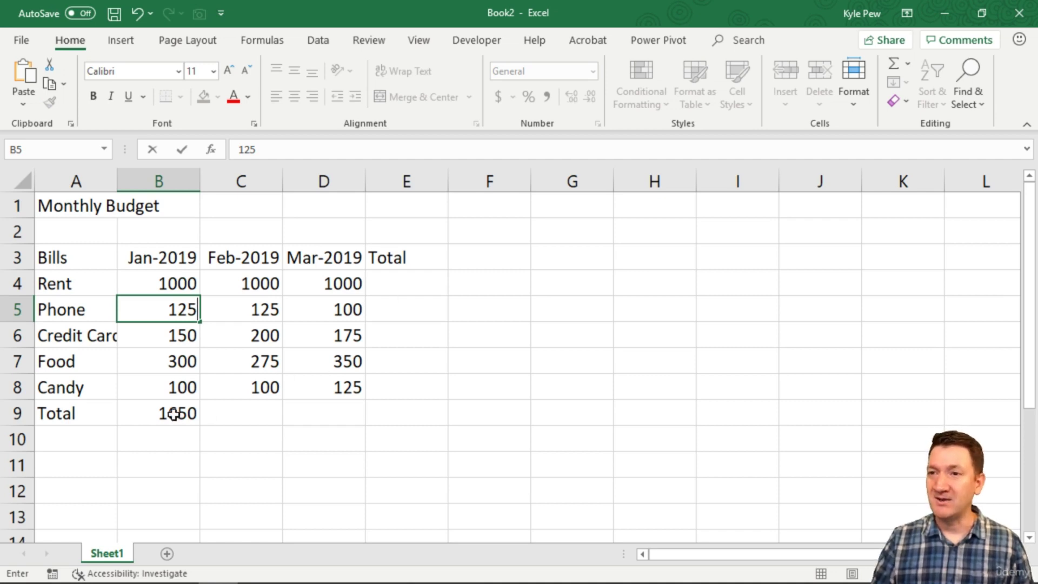
key("Return")
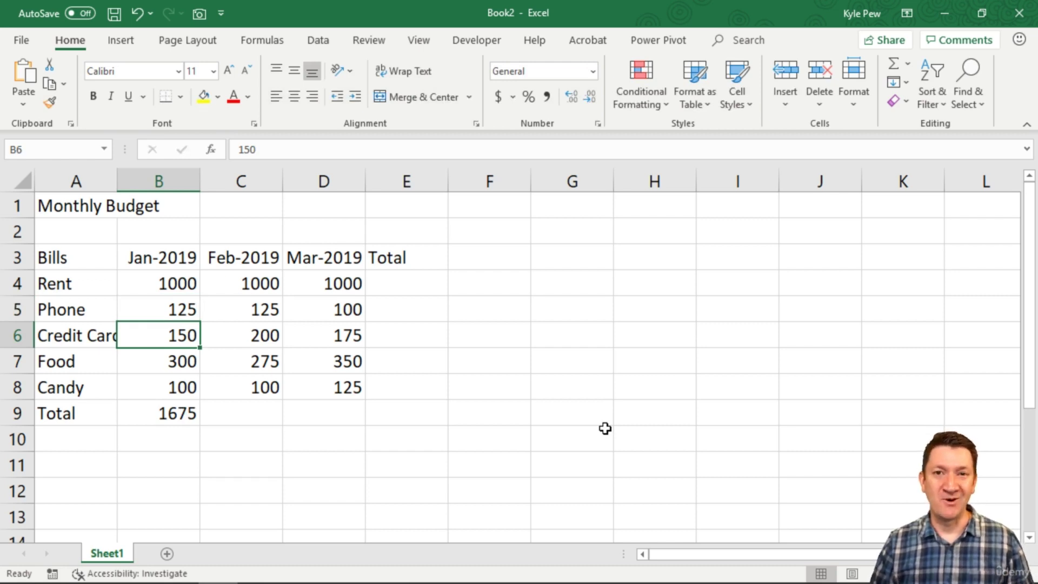
left_click(173, 411)
double_click(176, 412)
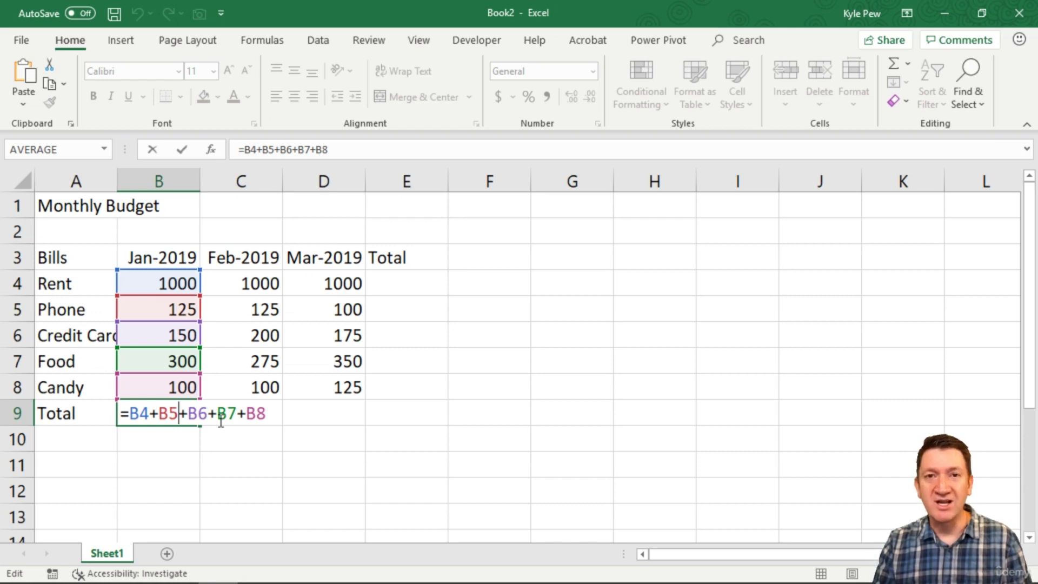
key("ctrl+Return")
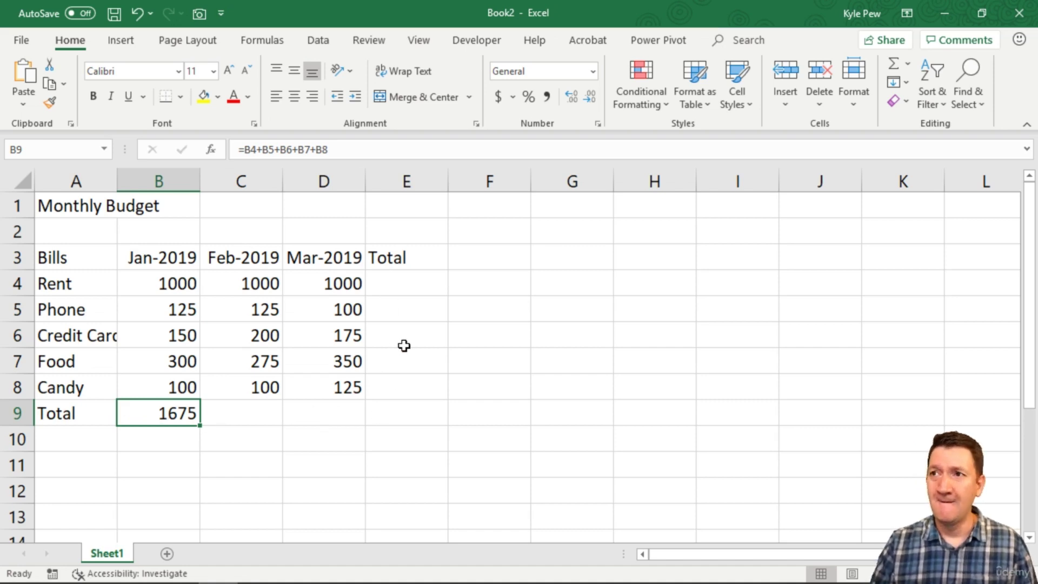
left_click(237, 414)
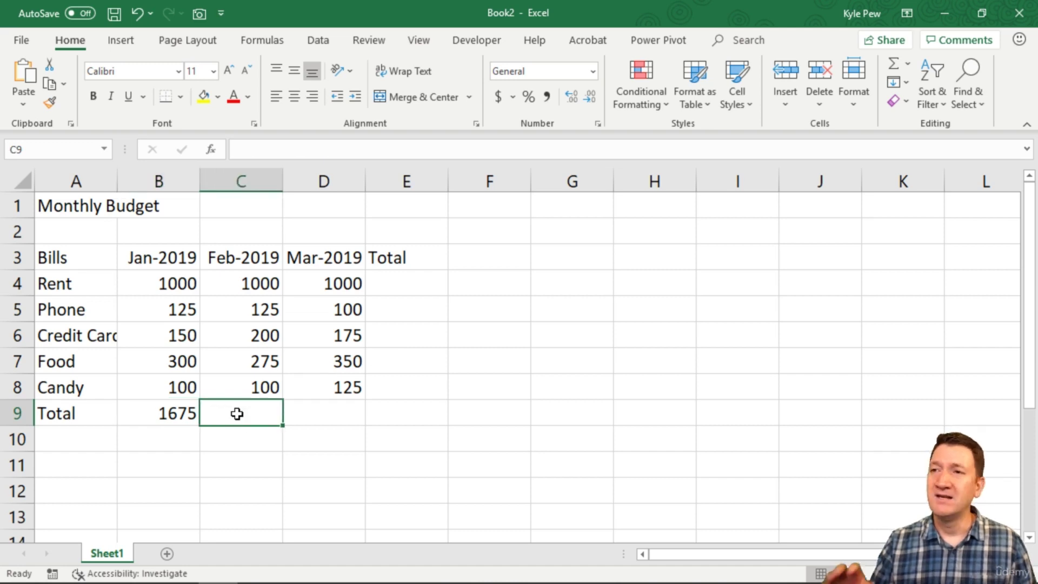
left_click(308, 415)
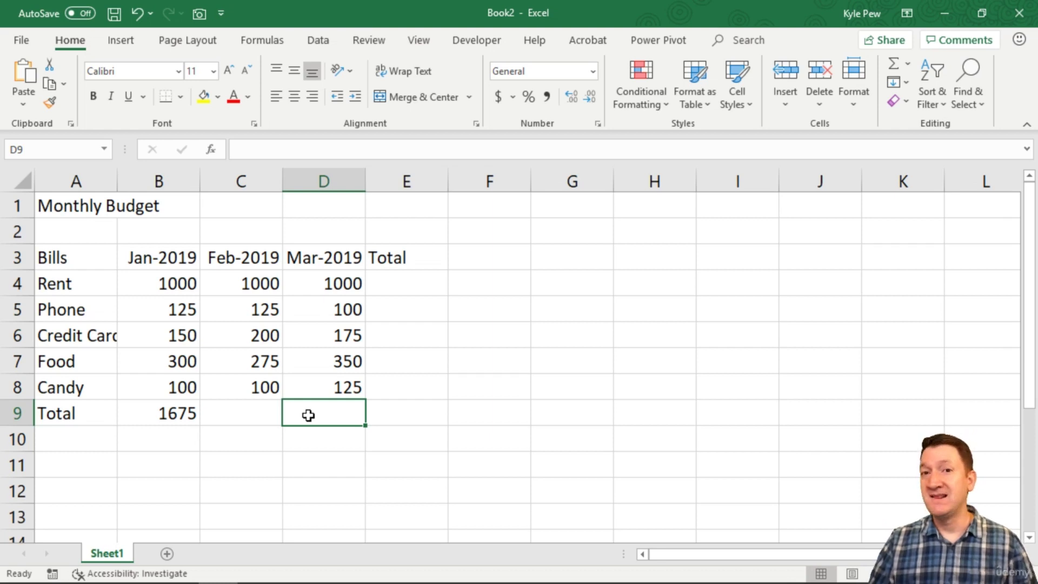
left_click(397, 281)
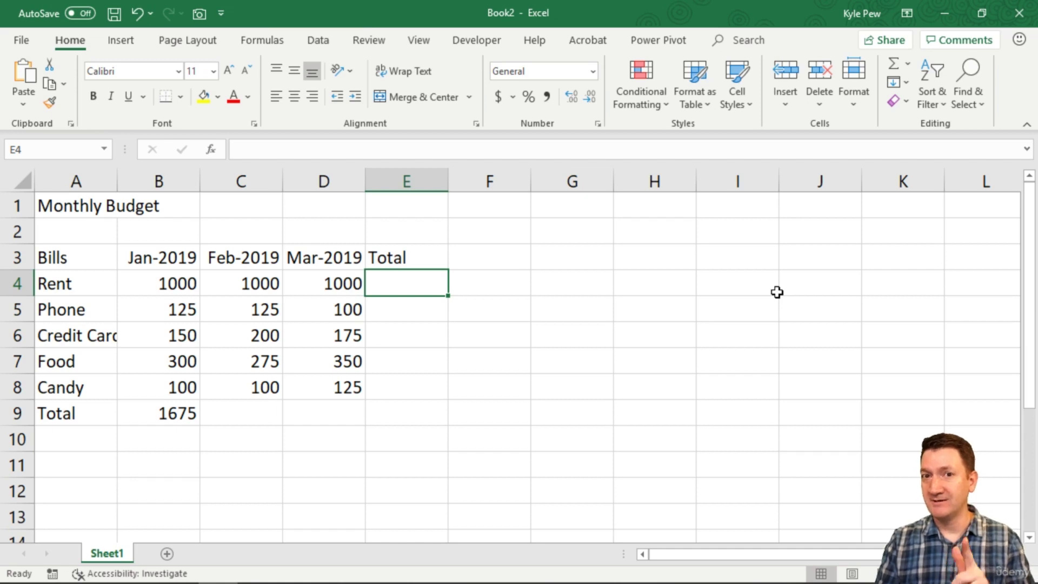
Step: Enter =B4+C4+D4 in E4 to total three months of Rent at 3000
type("=")
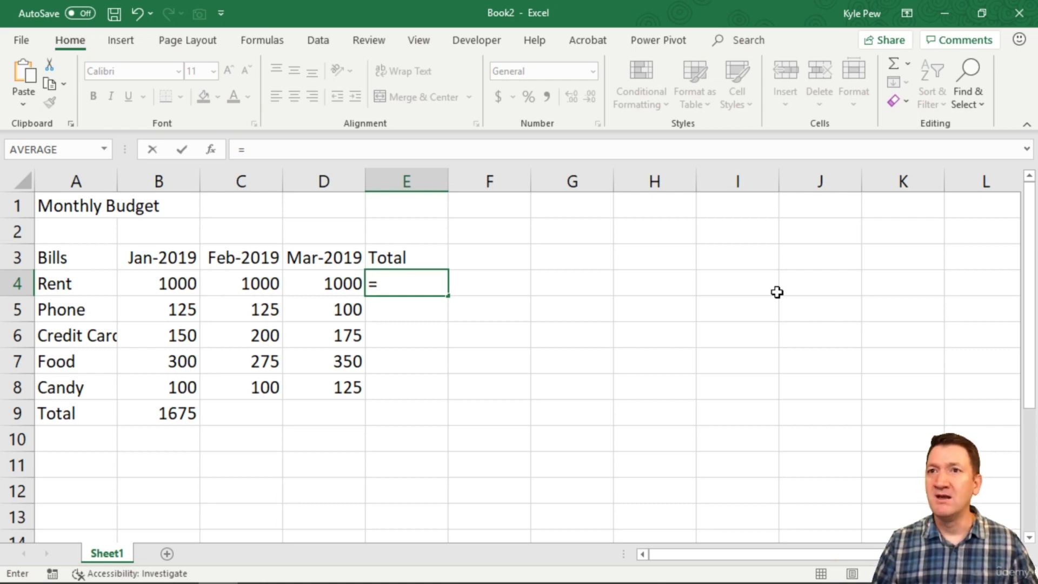
type("B4")
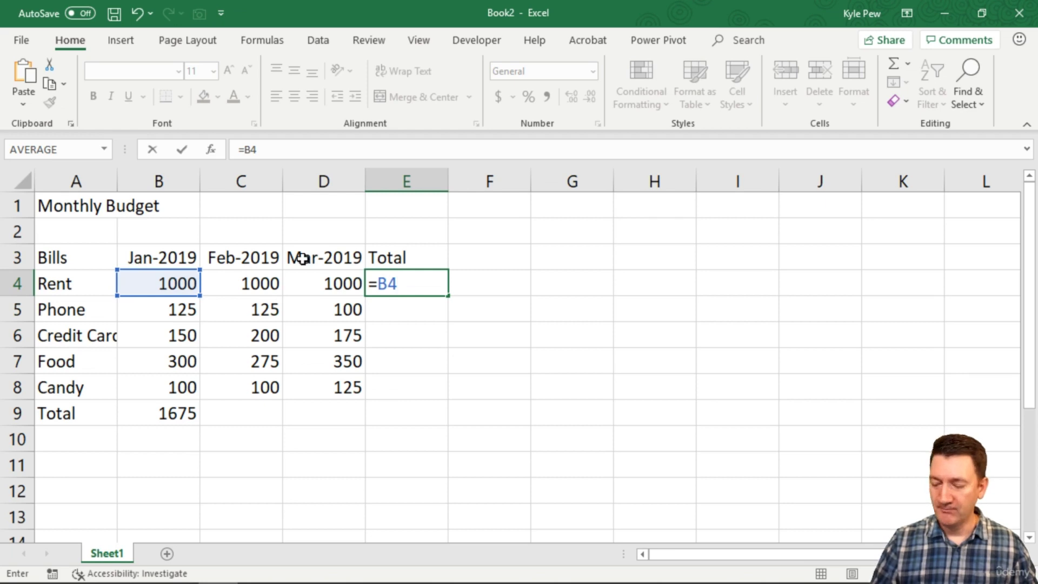
type("+")
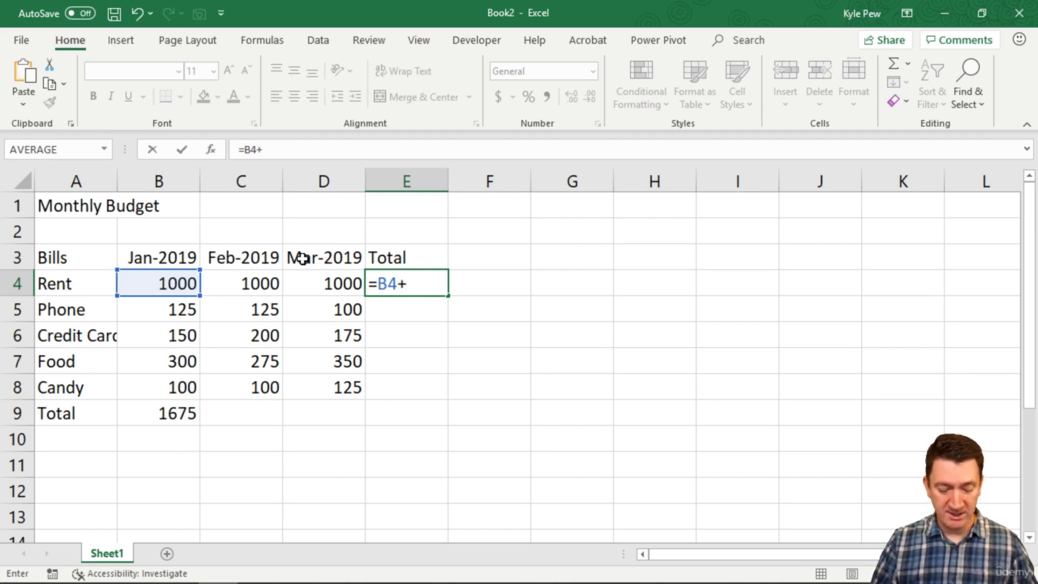
type("C4")
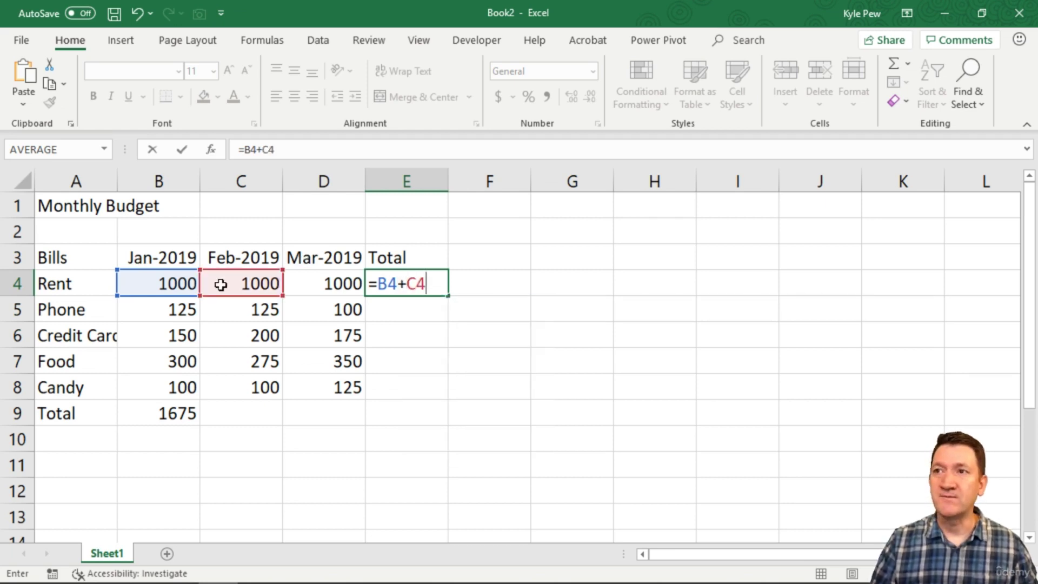
type("+D4")
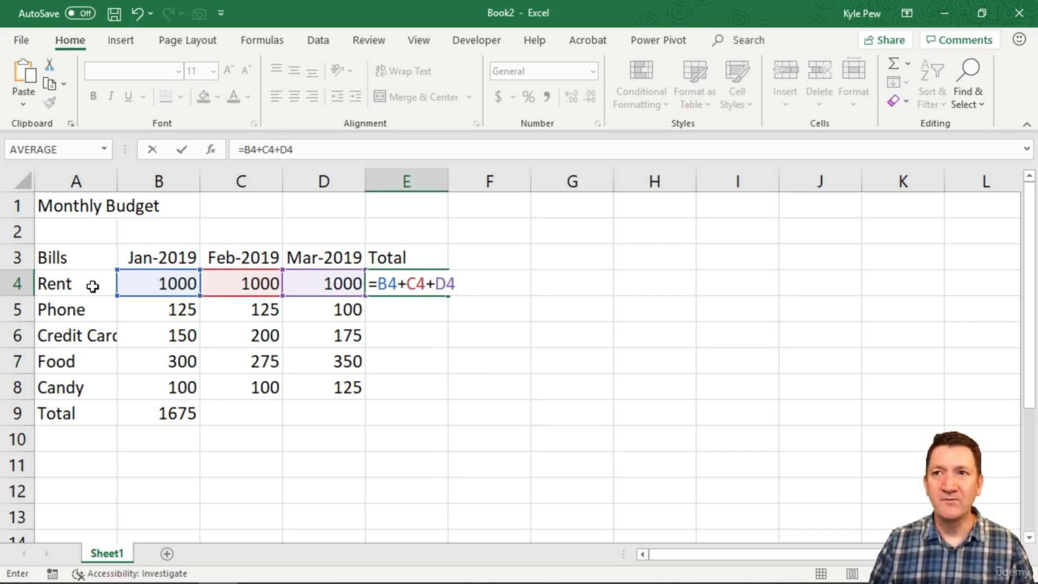
key("Return")
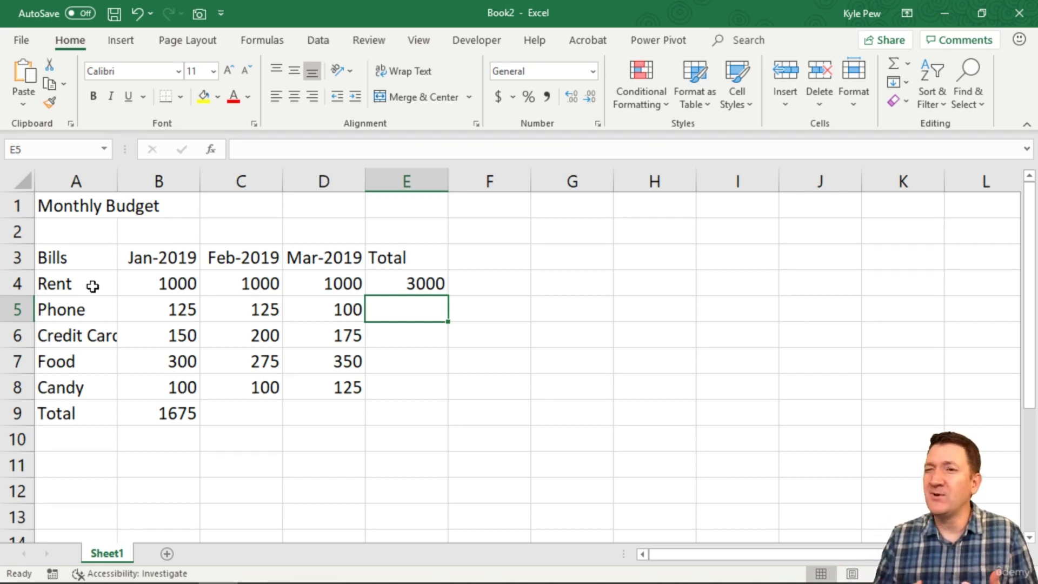
double_click(184, 413)
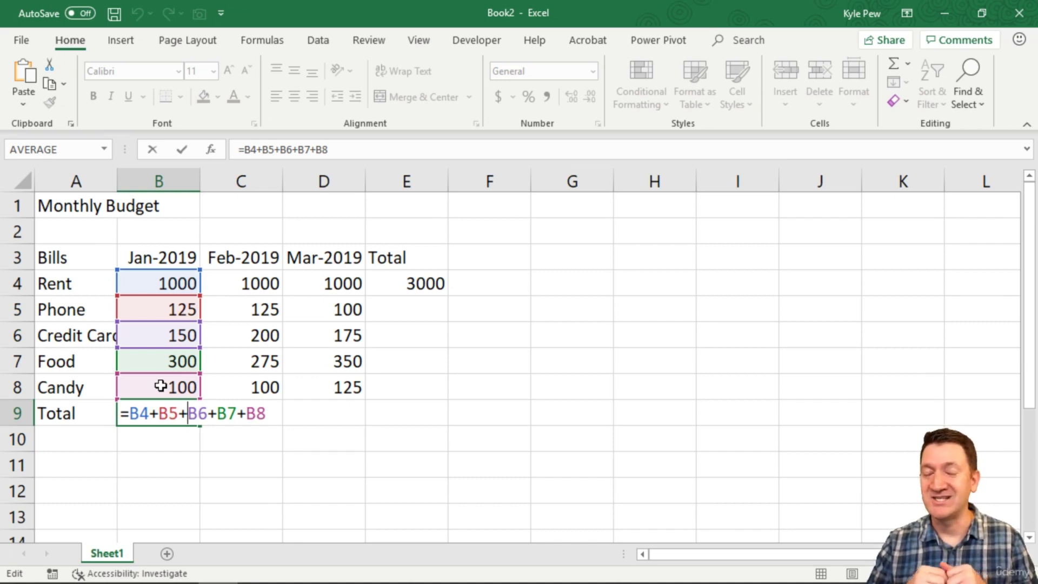
key("Return")
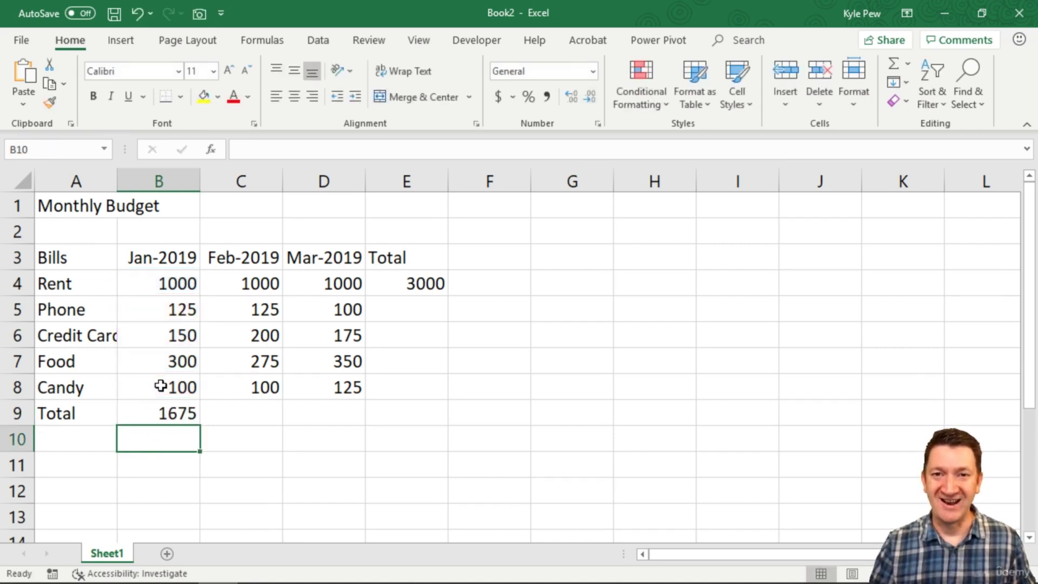